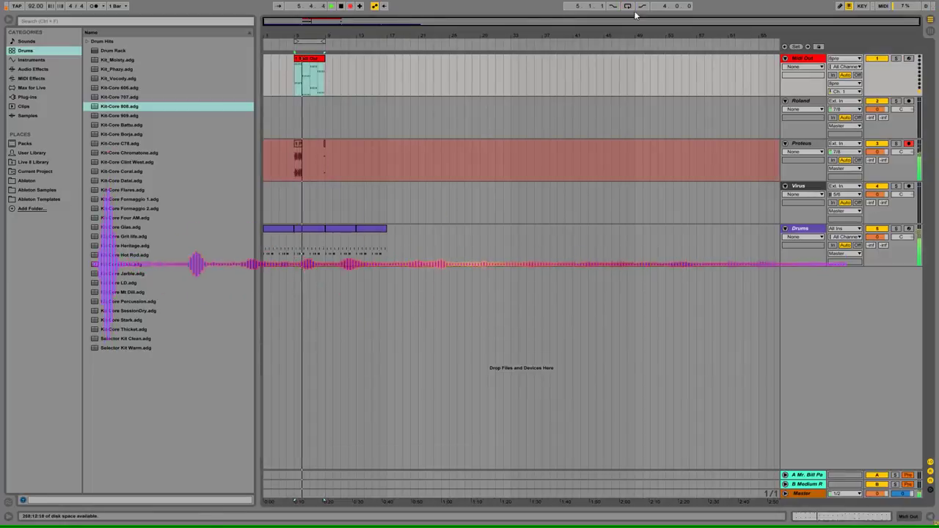
Step: Align the start of the recorded Proteus audio and consolidate the clip over the four bars from bar 5
key(space)
double_click(312, 144)
drag(314, 216, 313, 279)
drag(365, 233, 360, 233)
drag(295, 150, 327, 148)
key(ctrl+j)
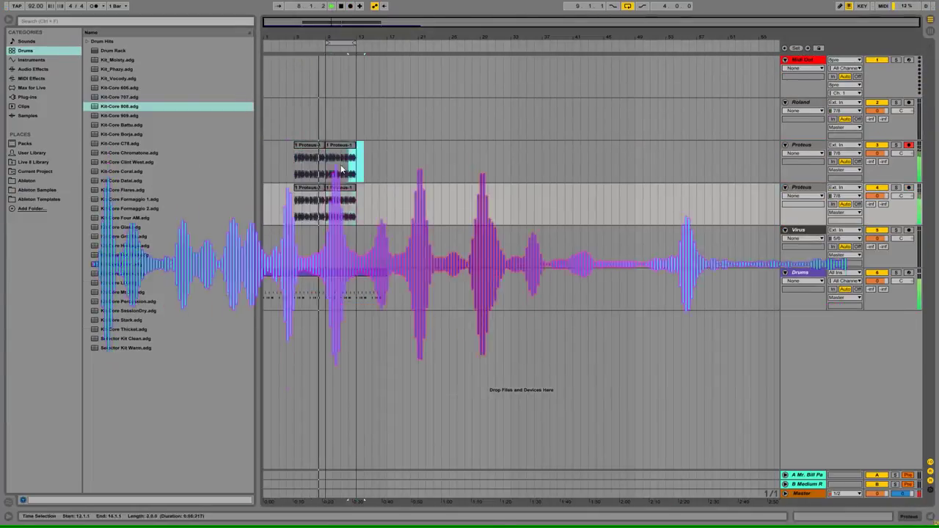
Step: Arm the Proteus and Midi Out tracks for recording and colour the Virus track white
ctrl+click(909, 145)
click(802, 146)
right_click(801, 231)
click(901, 385)
click(637, 151)
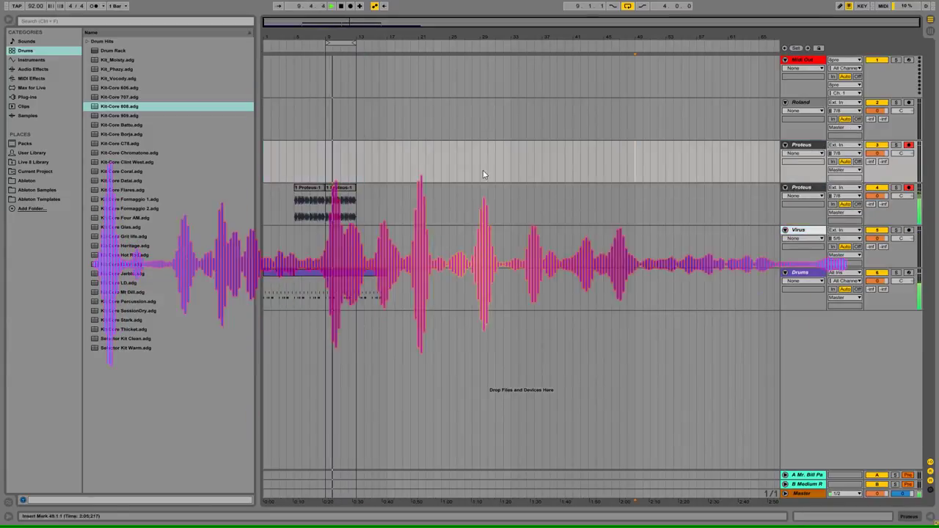
click(909, 60)
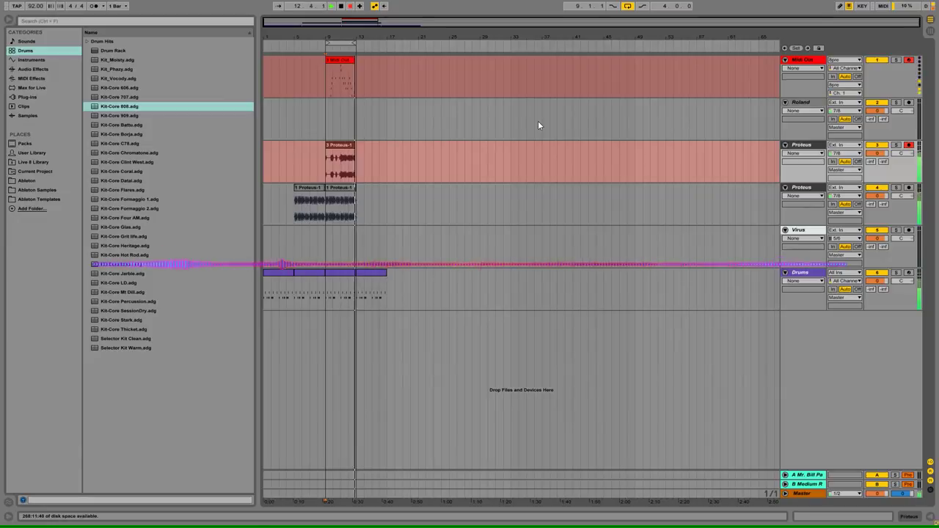
Step: Consolidate the recorded Midi Out clip over bars 9 to 13 and select its notes in the piano roll
key(space)
double_click(341, 81)
drag(339, 79, 326, 79)
key(ctrl+j)
key(ctrl+a)
click(487, 308)
click(512, 267)
drag(519, 216, 519, 161)
Step: Try the MPC 16 Swing-63 groove on the Midi Out clip and swap it for MPC 8 Swing-50
click(35, 460)
click(105, 97)
scroll(161, 115, down, 5)
double_click(147, 115)
scroll(163, 147, down, 4)
double_click(163, 173)
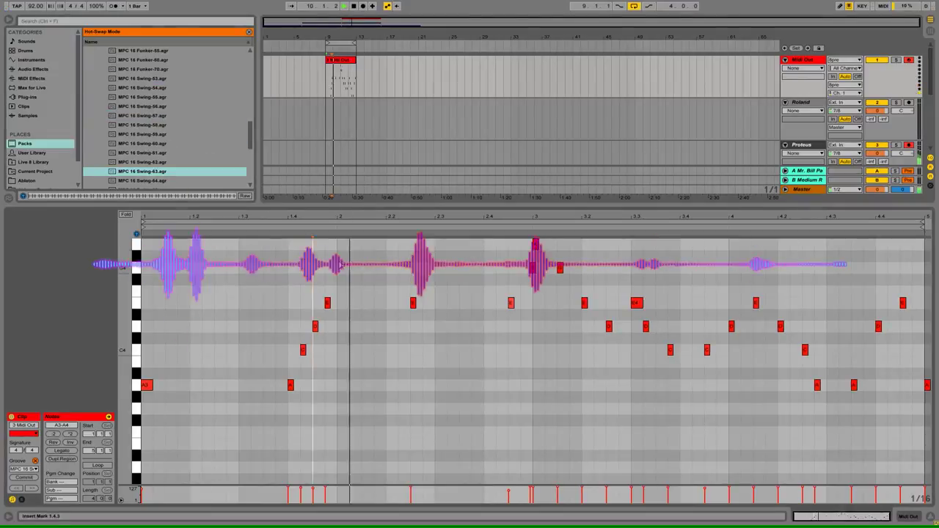
scroll(162, 147, up, 5)
double_click(156, 88)
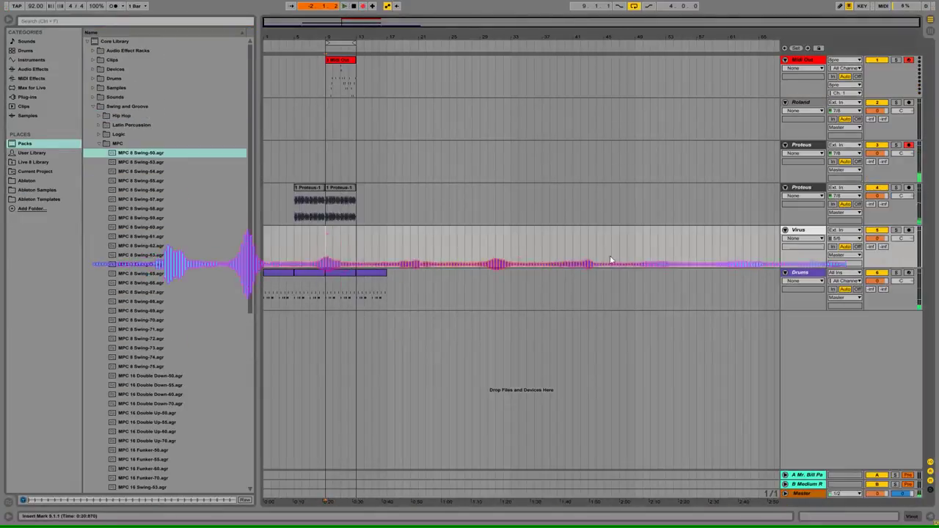
Step: Record the Midi Out part as Proteus audio from bar 9 with looping off and realign the recorded clip's start
click(328, 161)
key(space)
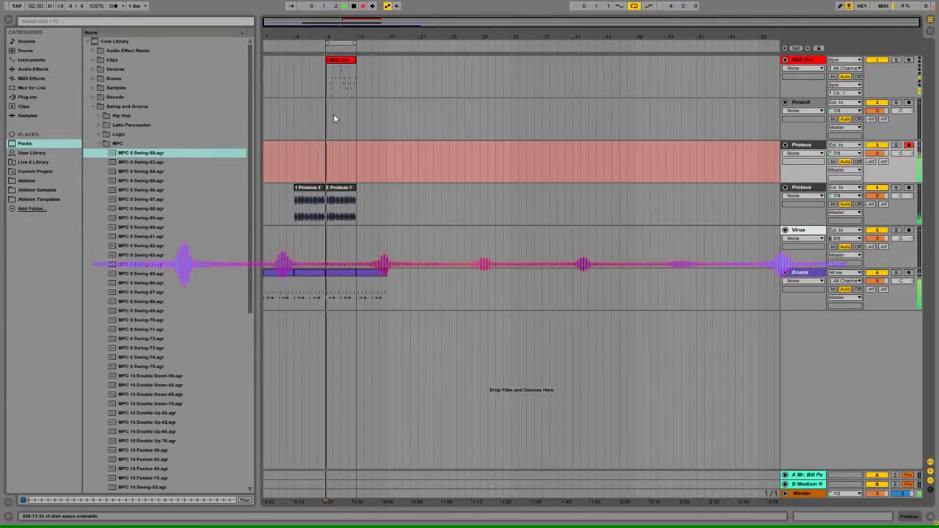
click(634, 6)
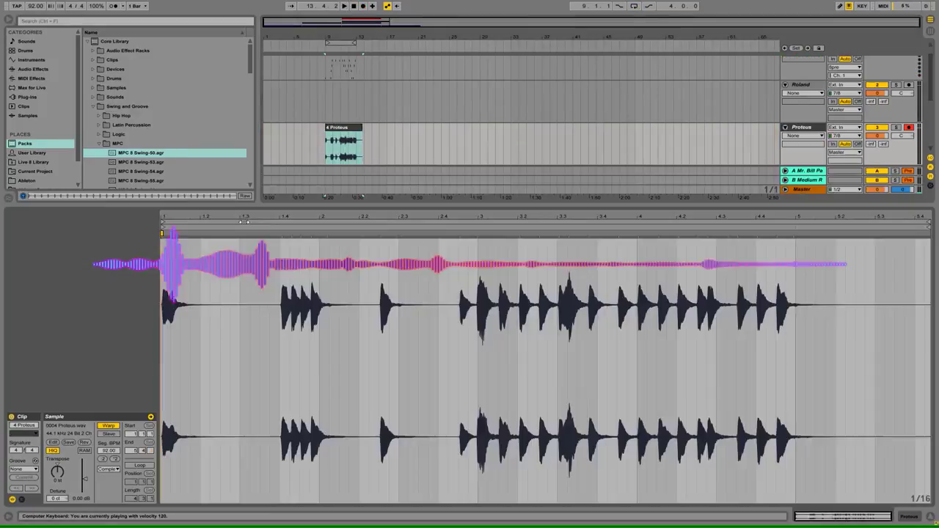
right_click(169, 263)
click(209, 360)
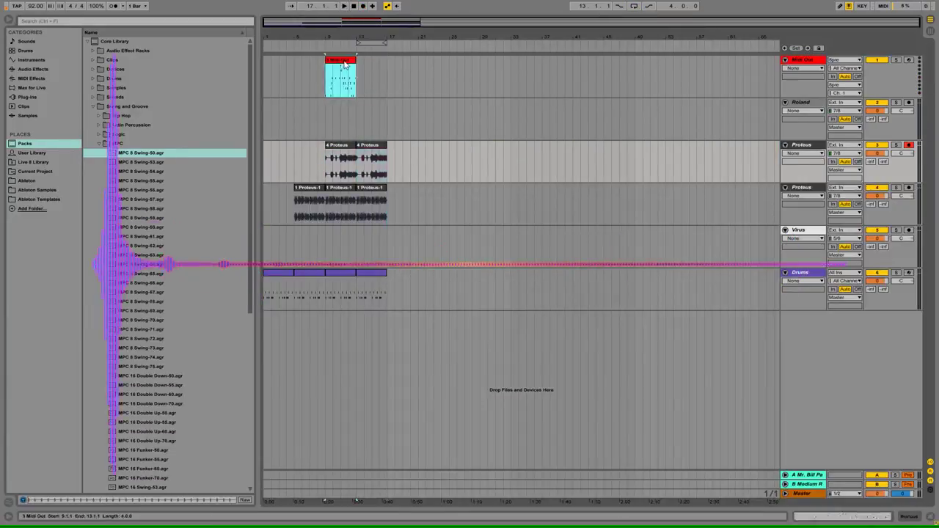
Step: Arm Midi Out alongside Roland and play a chord part over the loop from bar 13 to bar 17
click(908, 61)
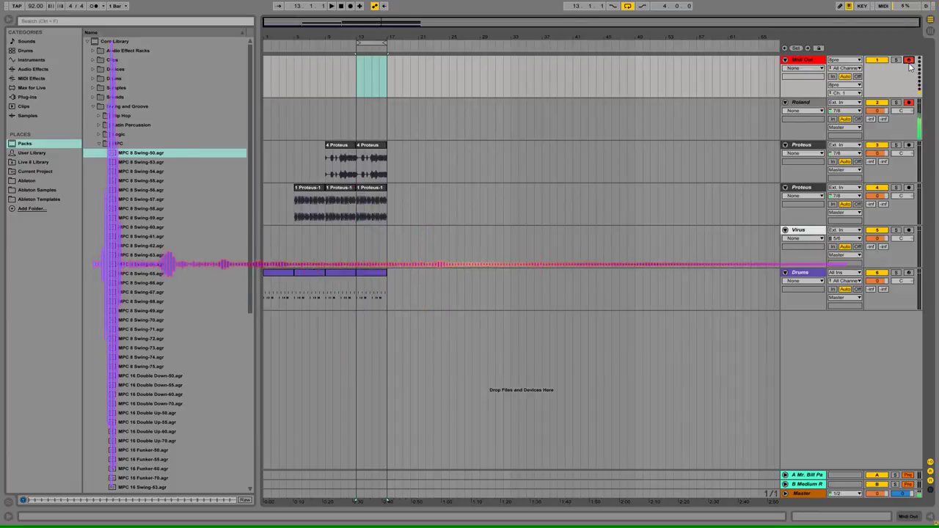
key(space)
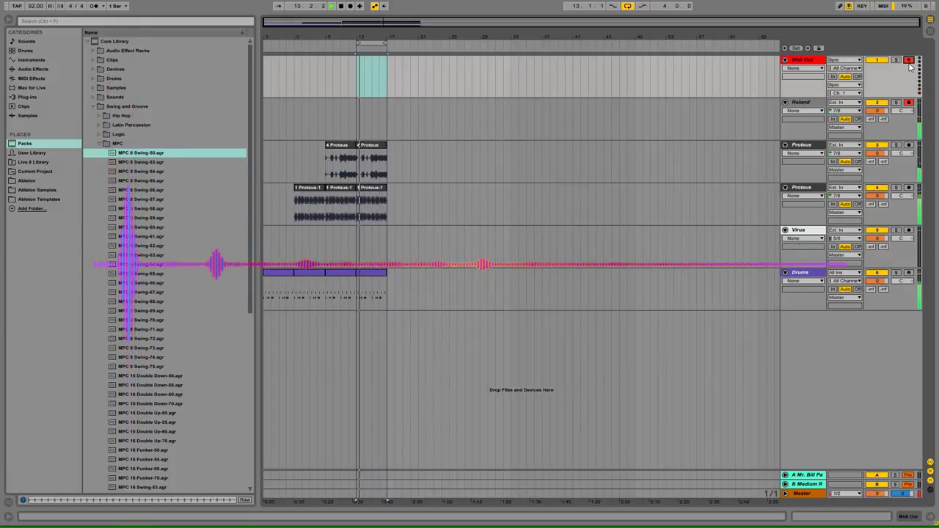
key(space)
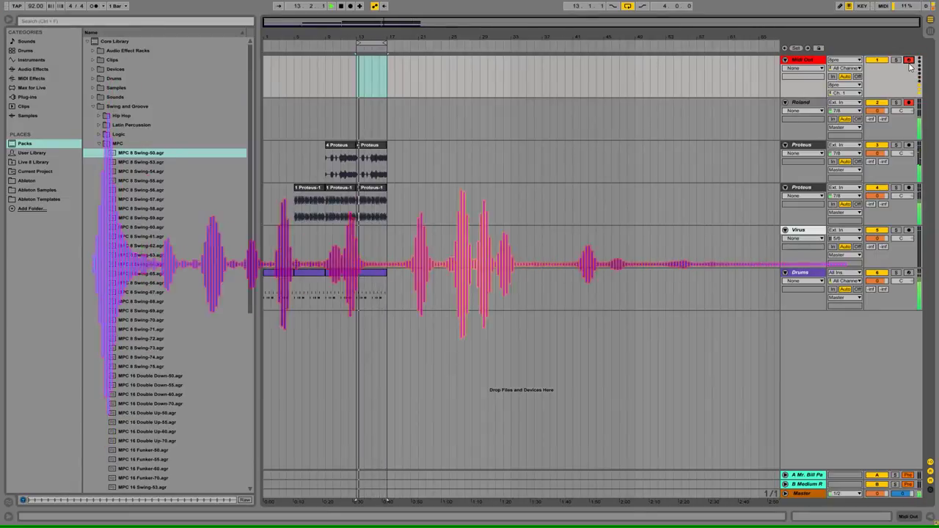
Step: Delete the Roland audio recorded at bar 13 and consolidate the Midi Out take over bars 13 to 17
double_click(371, 103)
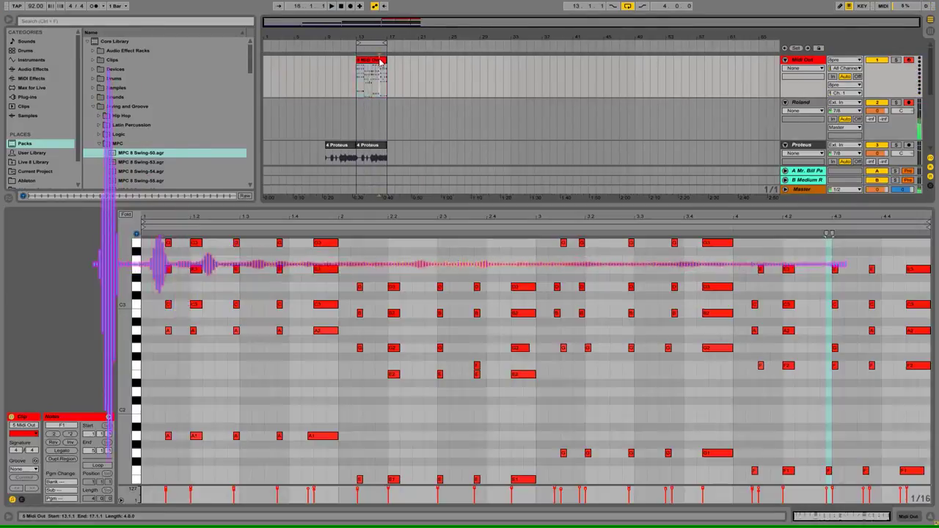
double_click(369, 60)
click(378, 102)
key(Delete)
drag(378, 60, 386, 60)
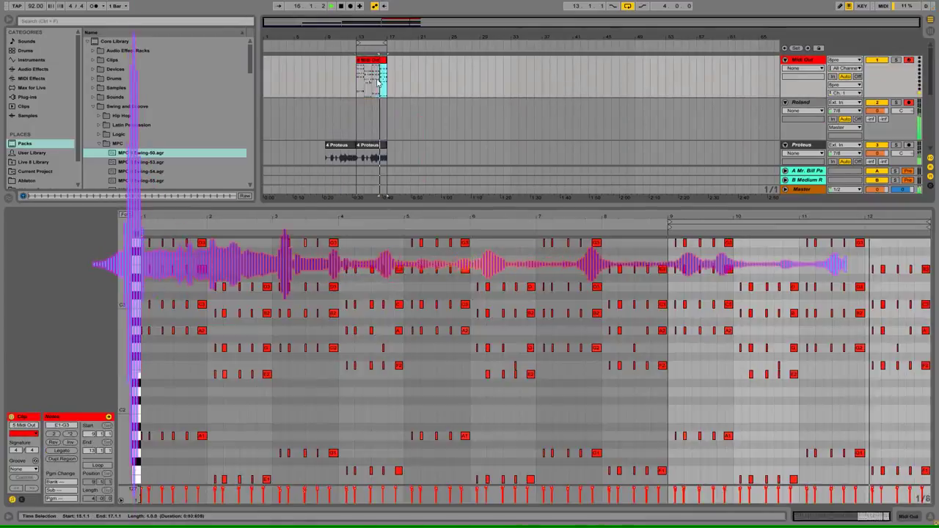
key(ctrl+j)
Step: Try moving the opening chord notes of the Midi Out take earlier, and delete the take
drag(171, 219, 171, 249)
key(ctrl+a)
drag(176, 448, 209, 297)
key(Left)
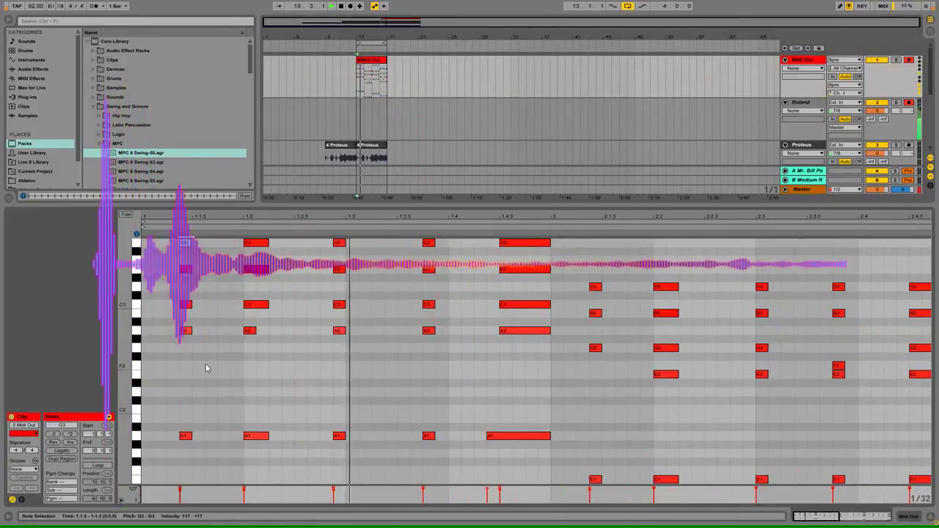
key(space)
click(361, 60)
key(Delete)
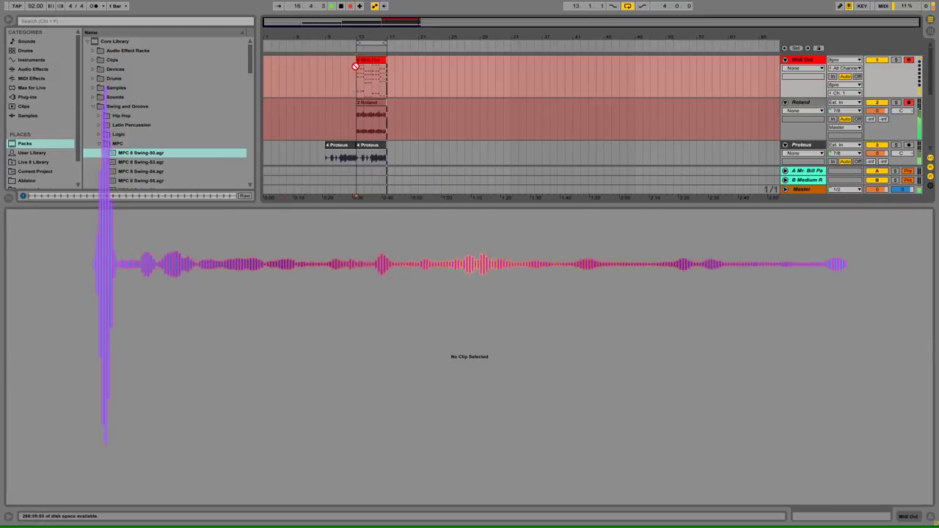
Step: Stop recording, consolidate the new Midi Out take at bar 13 and quantize all its notes
key(space)
click(367, 60)
key(ctrl+j)
drag(176, 219, 176, 246)
key(ctrl+a)
key(ctrl+u)
key(space)
Step: Adjust the first-bar chord notes in the Midi Out clip so the notes of each chord start together
drag(556, 432, 560, 338)
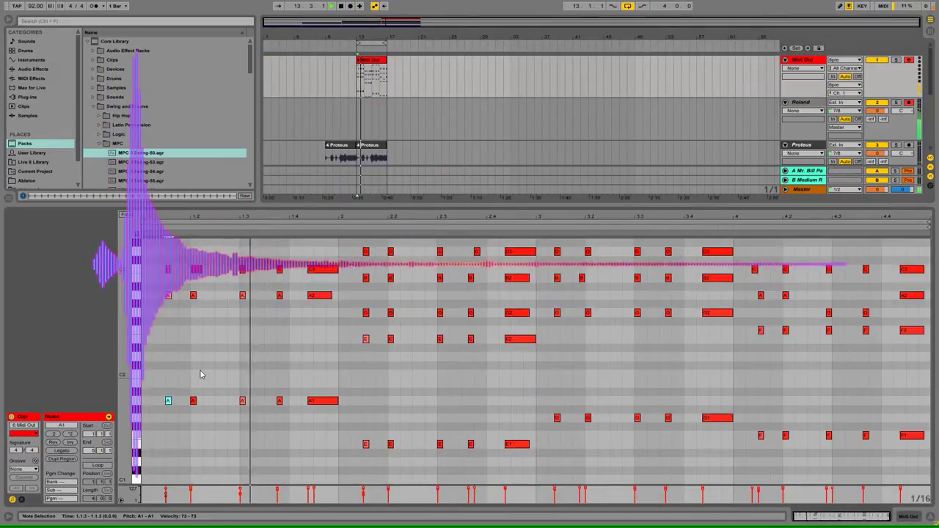
drag(160, 216, 160, 248)
key(space)
drag(197, 285, 210, 413)
scroll(180, 372, up, 3)
click(177, 260)
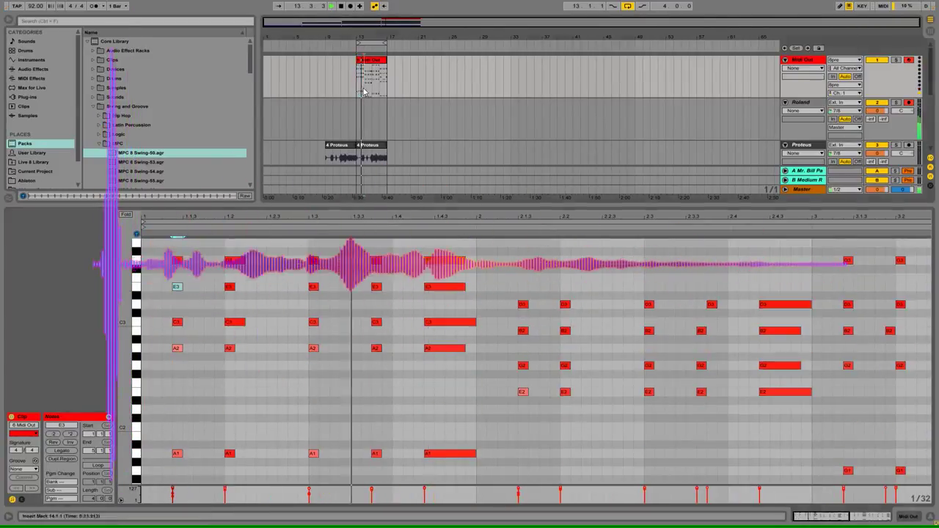
drag(240, 255, 240, 330)
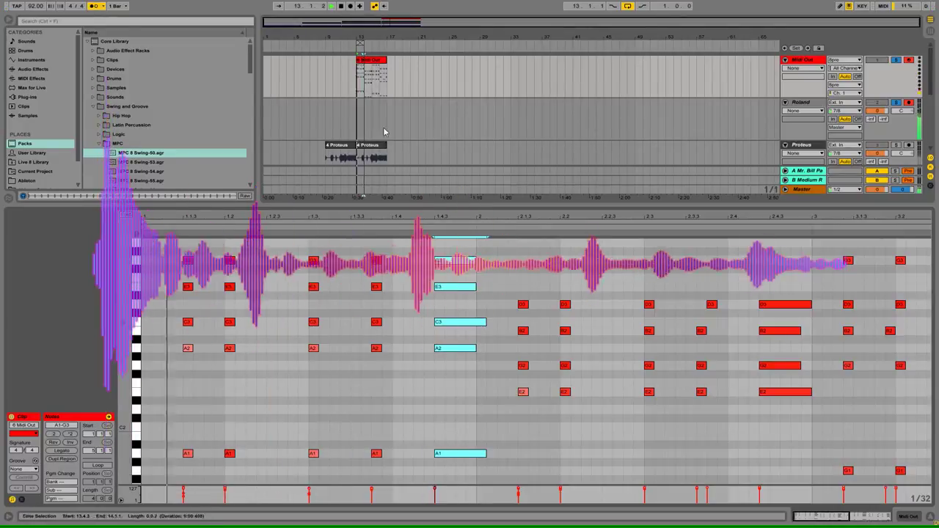
Step: Apply the MPC 8 Swing groove to the Midi Out clip and delete the chord notes after the first bar
click(23, 469)
click(29, 478)
drag(335, 218, 335, 191)
drag(925, 479, 354, 251)
key(Delete)
Step: Shorten the first bar's last chord to end at bar 2 and loop the whole four-bar Midi Out clip
drag(343, 321, 338, 321)
key(ctrl+a)
drag(344, 453, 158, 250)
click(203, 404)
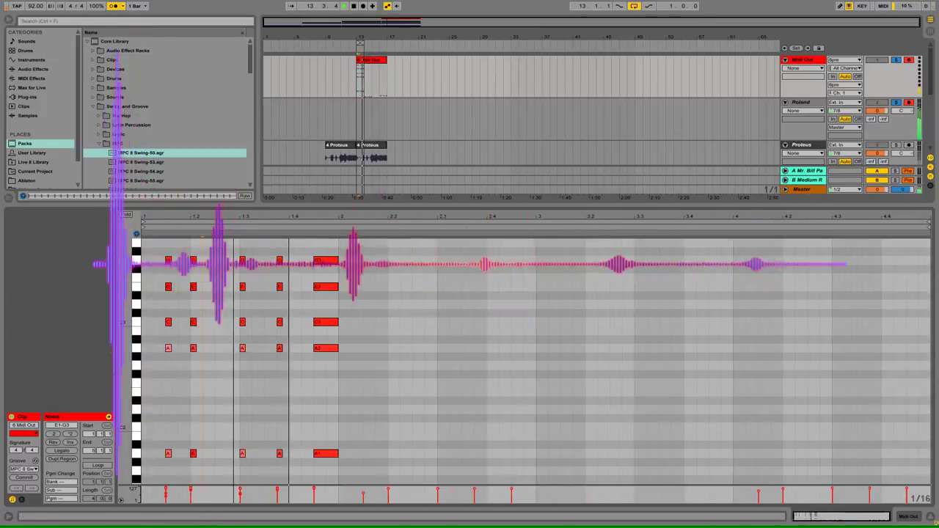
key(ctrl+a)
key(space)
click(371, 61)
key(ctrl+l)
click(348, 445)
click(371, 60)
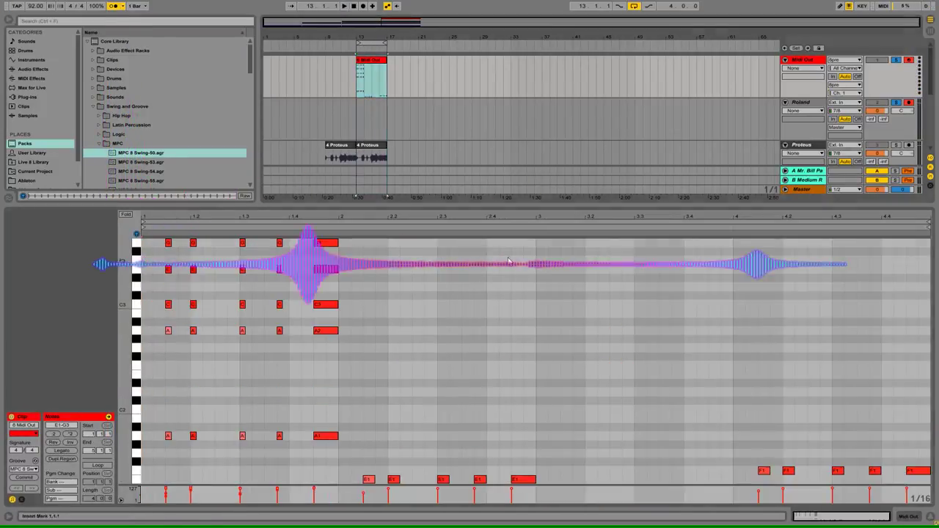
Step: Delete the leftover bass notes after the first bar of the Midi Out clip
scroll(508, 260, down, 2)
drag(927, 418, 293, 455)
key(Delete)
Step: Duplicate the first-bar chords into bar 2 and transpose the copies down five semitones
scroll(269, 454, up, 3)
drag(342, 475, 168, 260)
key(ctrl+d)
key(space)
key(Down)
key(Down)
key(Down)
key(Down)
key(Down)
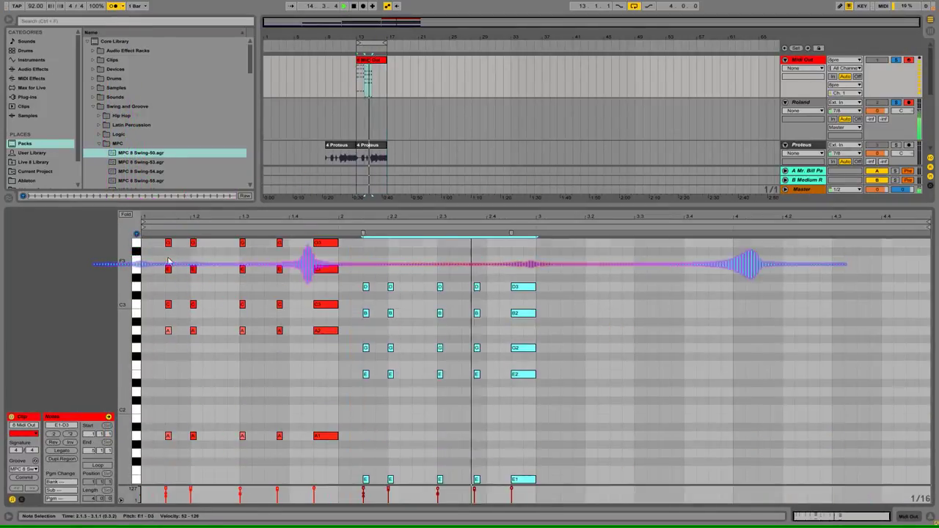
Step: Duplicate the chords into bars 3 and 4, voicing bar 3 on G and lowering bar 4 two semitones
key(ctrl+d)
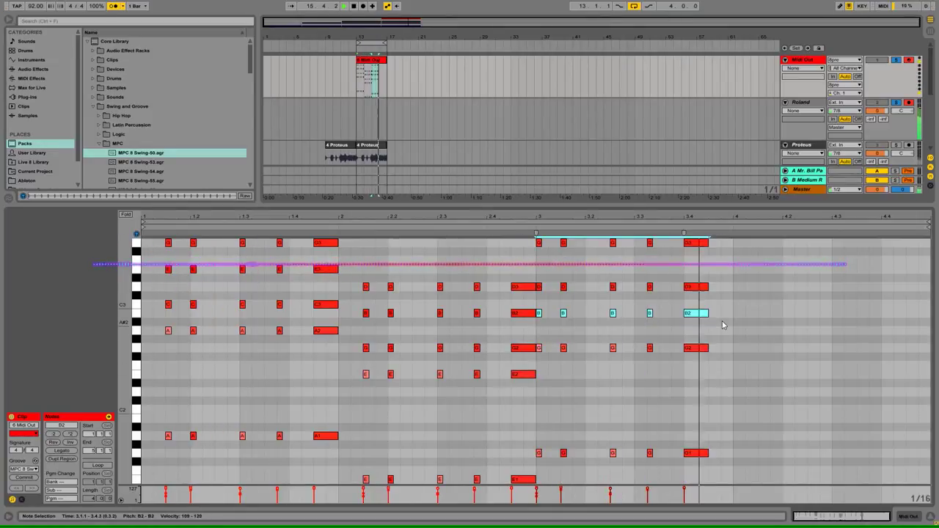
key(ctrl+d)
key(Down)
key(Down)
Step: Shift the bar 4 chords two grid steps later and raise the velocity of the clip's notes
click(895, 102)
drag(920, 480, 738, 245)
key(Right)
key(Right)
key(ctrl+a)
drag(635, 490, 636, 455)
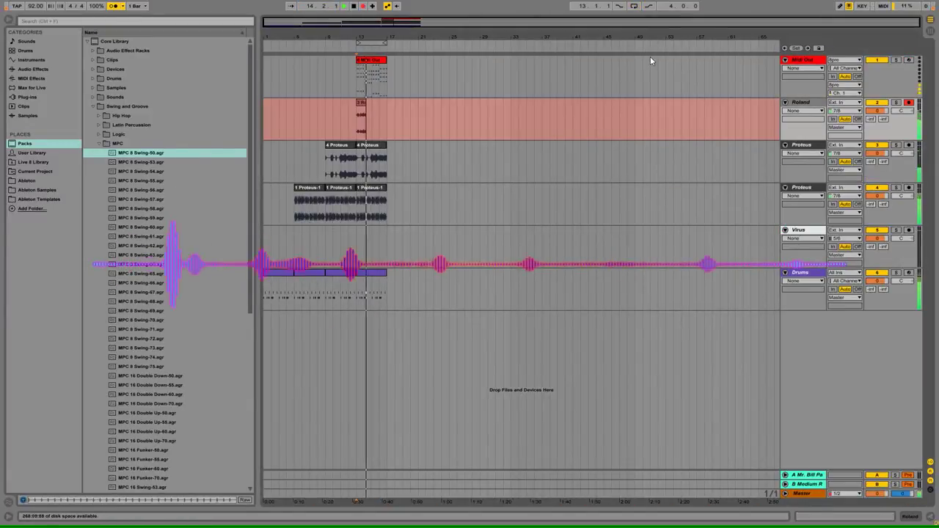
Step: Stop recording, set a marker at the start of the Roland audio and consolidate the clip from bar 13
key(space)
double_click(375, 103)
double_click(219, 233)
drag(358, 120, 396, 119)
key(ctrl+j)
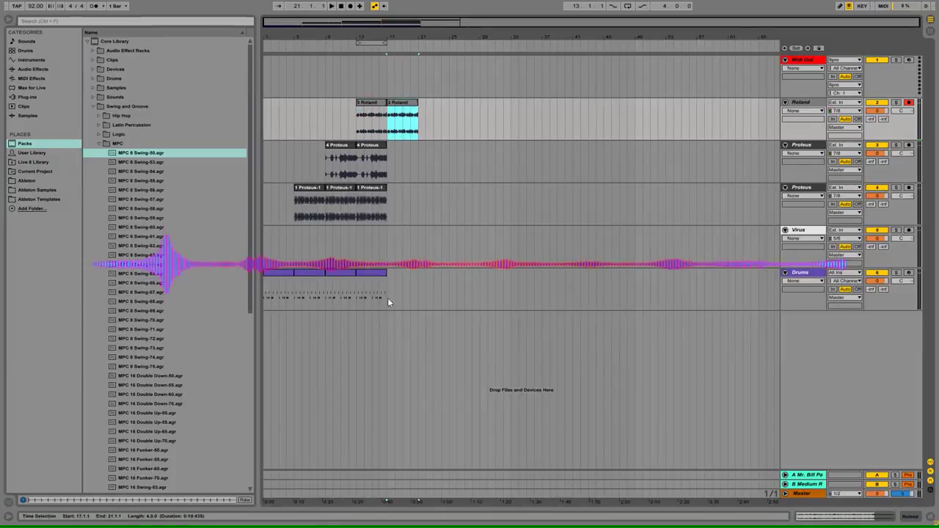
Step: Build a run of 32nd-note closed hi-hats up to the second beat in the drum clip at bar 17
double_click(409, 274)
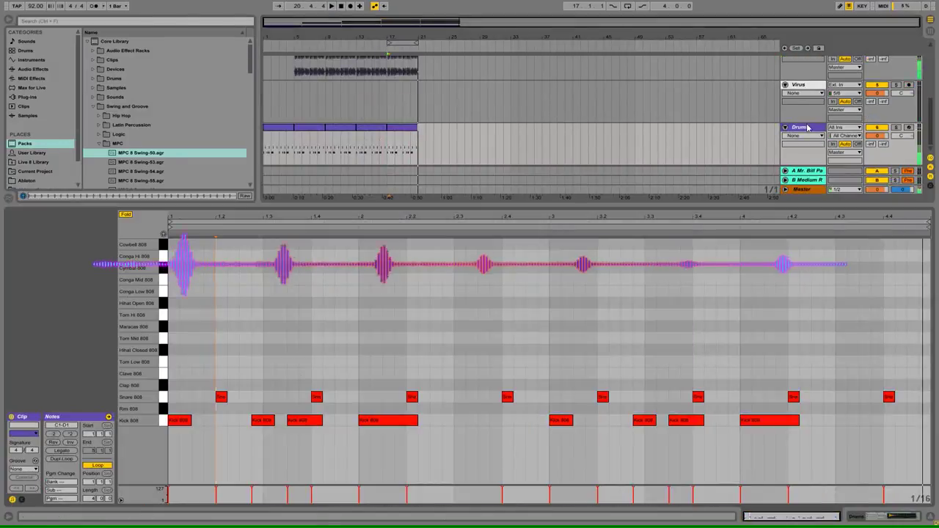
drag(182, 206, 180, 318)
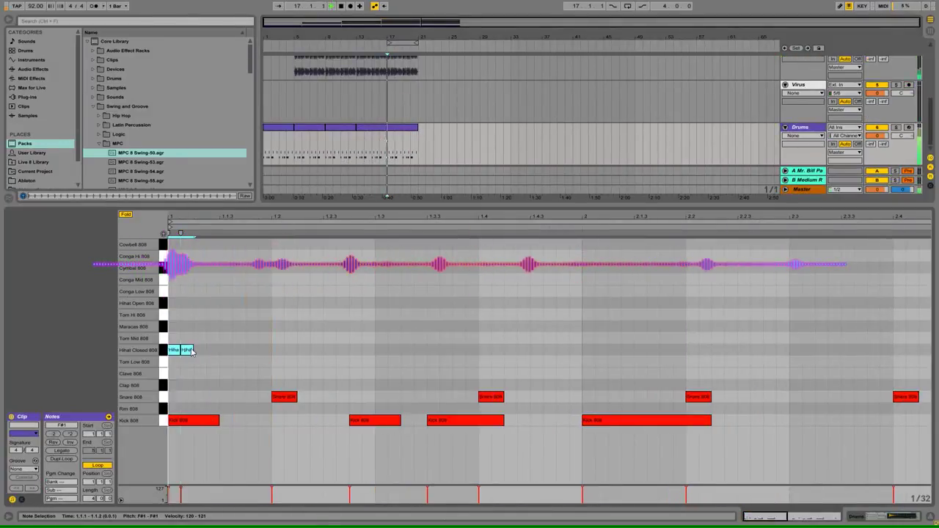
drag(267, 364, 185, 343)
key(ctrl+d)
key(Right)
Step: Duplicate the closed and open hi-hat pattern across all four bars of the drum clip
drag(370, 364, 173, 299)
key(ctrl+d)
key(ctrl+d)
double_click(543, 216)
key(ctrl+d)
key(ctrl+d)
key(ctrl+d)
key(ctrl+d)
key(ctrl+d)
click(649, 277)
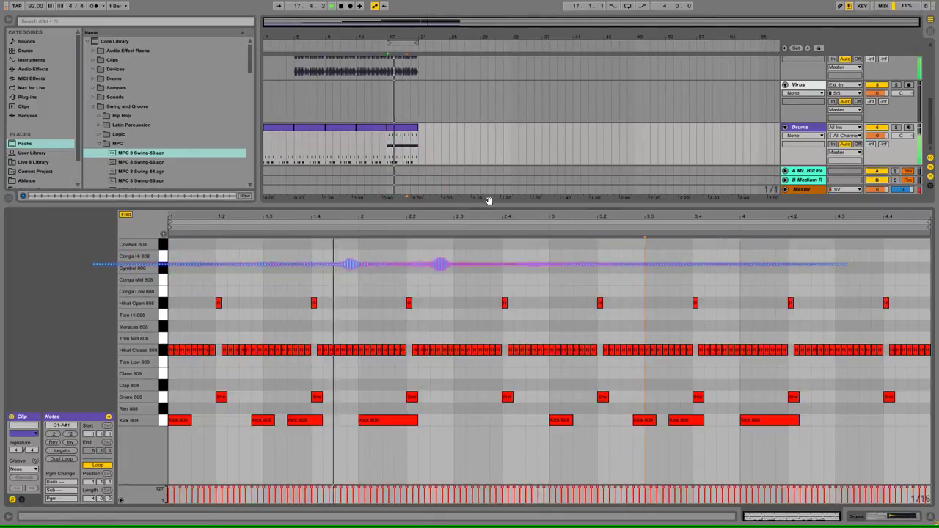
Step: Set the closed hi-hat's low cut to 1.22 kHz and delete the hi-hats after the clip's first beat
key(shift+Tab)
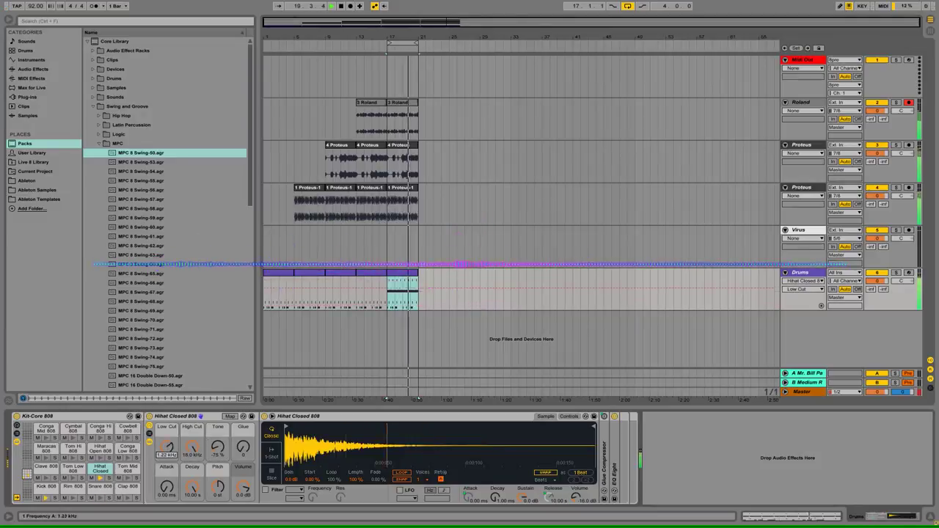
double_click(408, 272)
drag(925, 359, 217, 297)
key(Delete)
key(space)
Step: Rebuild the opening closed hi-hats as a four-note 64th roll followed by sixteenth notes around the open hi-hat
drag(193, 217, 192, 264)
drag(290, 363, 176, 350)
key(Delete)
key(ctrl+d)
key(ctrl+d)
drag(170, 365, 192, 350)
key(space)
key(ctrl+d)
key(ctrl+d)
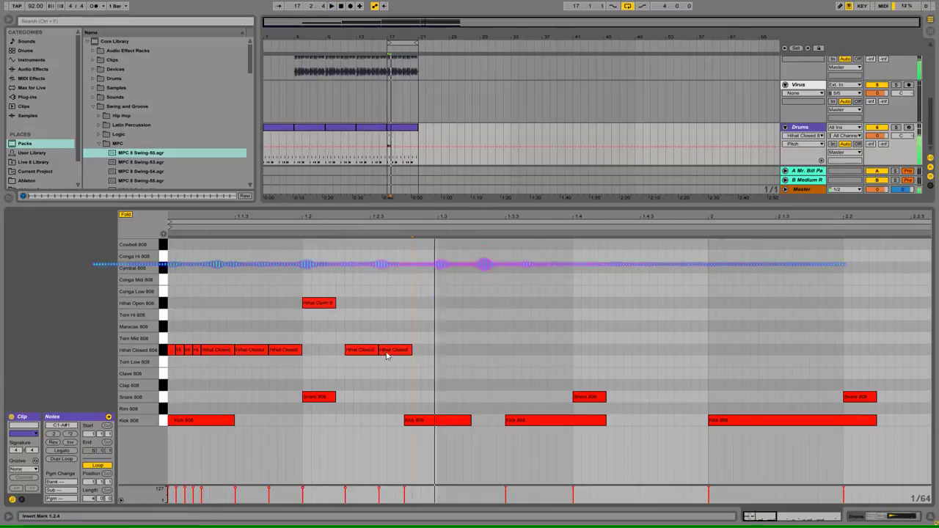
Step: Duplicate the four-note closed hi-hat roll to just before and just after beat 3 of the first bar
drag(440, 217, 362, 211)
drag(394, 361, 363, 345)
drag(363, 352, 377, 352)
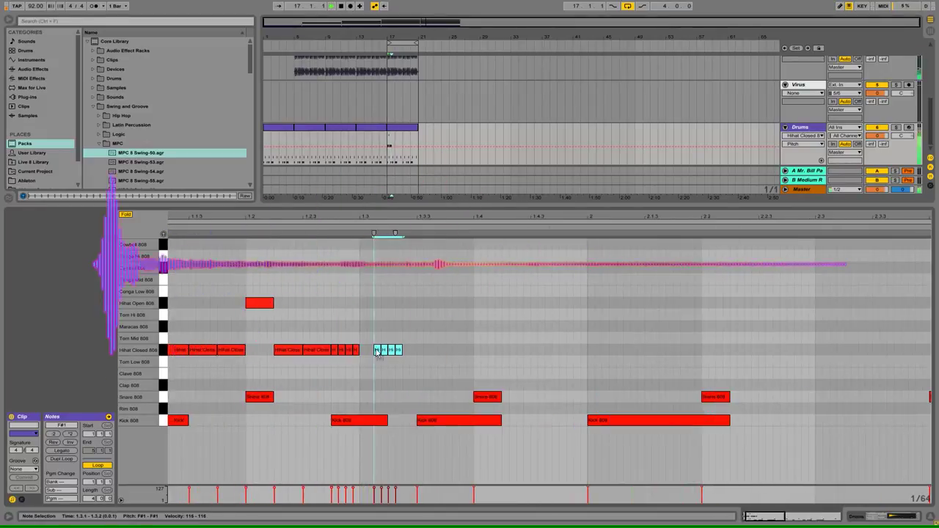
key(ctrl+d)
key(ctrl+d)
Step: Duplicate the first bar's closed and open hi-hat pattern through the remaining bars of the drum clip
drag(528, 217, 514, 176)
drag(355, 357, 169, 300)
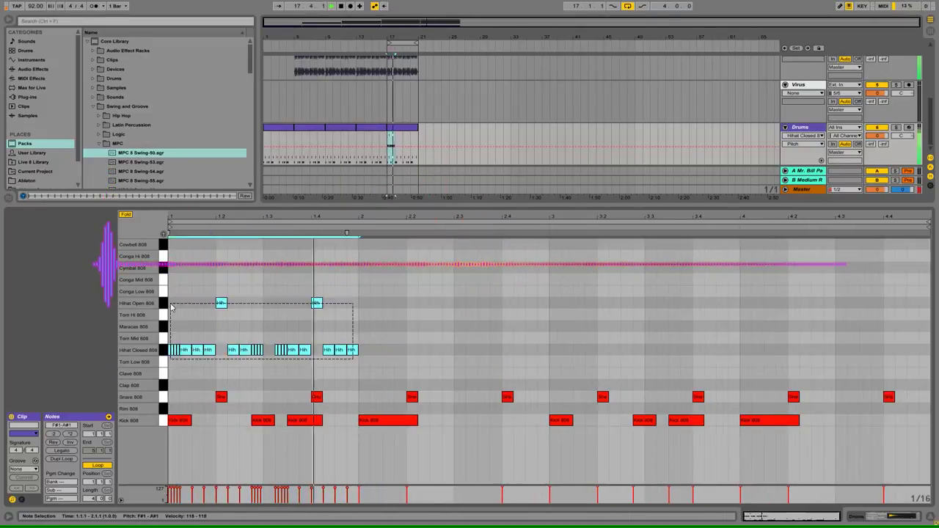
key(ctrl+d)
key(ctrl+d)
key(ctrl+d)
Step: Edit and reposition closed hi-hat notes in the duplicated bars to vary the rolls
double_click(572, 352)
drag(572, 217, 524, 256)
drag(517, 350, 568, 350)
drag(543, 218, 543, 176)
drag(579, 217, 557, 250)
drag(542, 350, 554, 350)
drag(557, 217, 557, 191)
drag(731, 350, 740, 350)
drag(845, 350, 854, 350)
drag(777, 217, 778, 191)
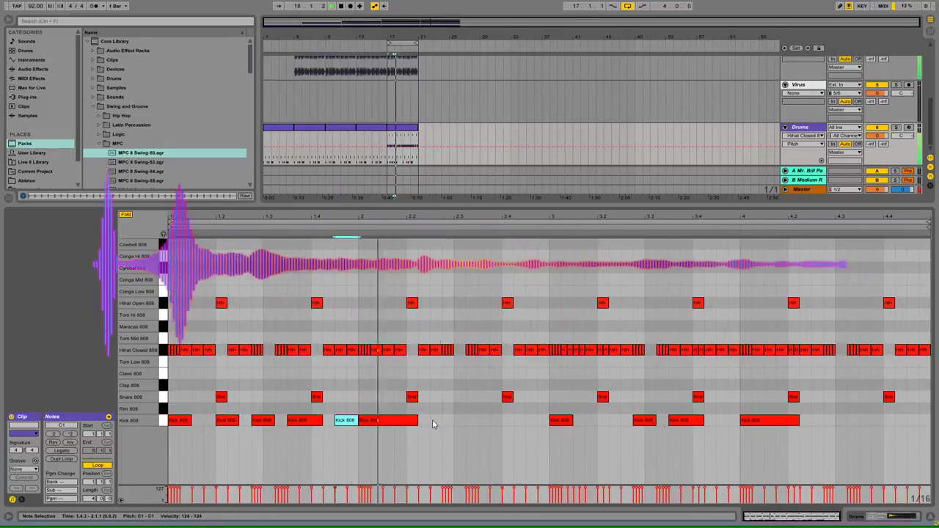
Step: Duplicate the kick pattern from bars 1 and 2 into bars 3 and 4 and hide the clip view
drag(547, 434, 169, 415)
key(ctrl+d)
key(ctrl+alt+l)
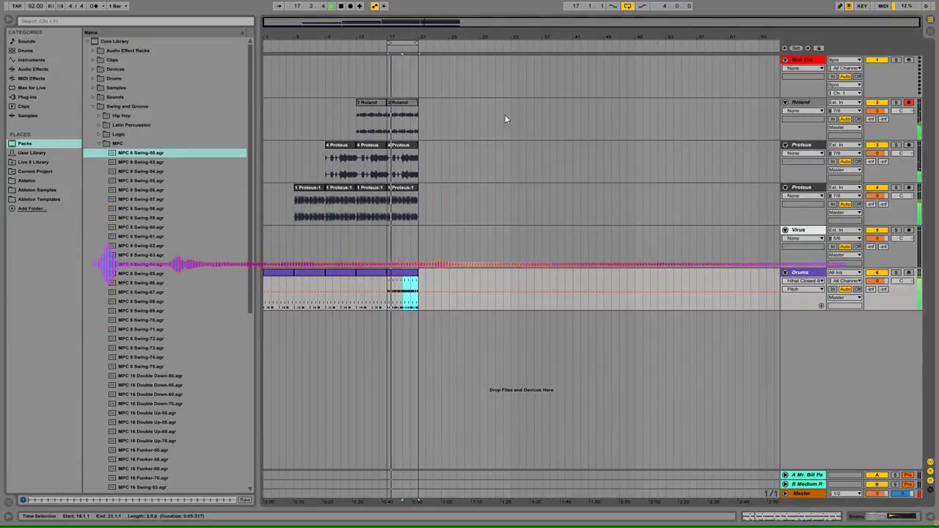
Step: Arm the Virus and Midi Out tracks for the next part over the bar 17 loop
click(608, 227)
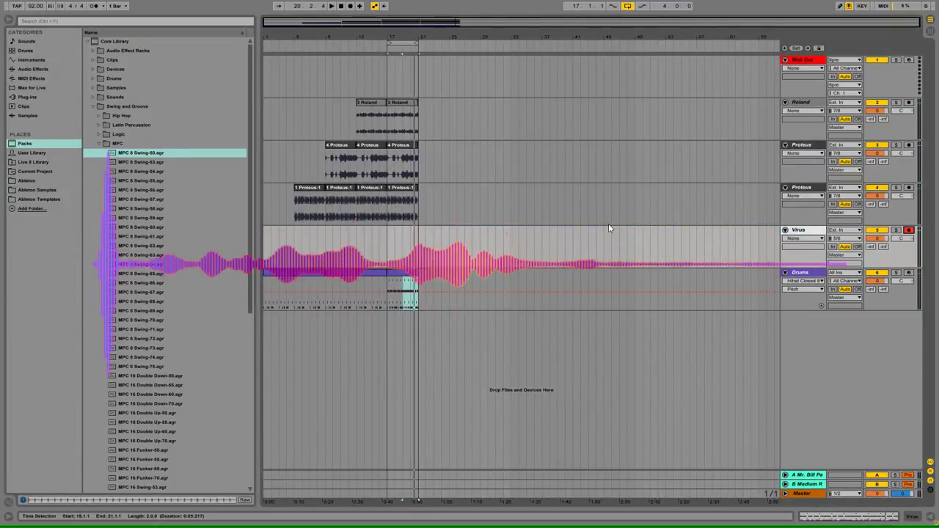
click(910, 60)
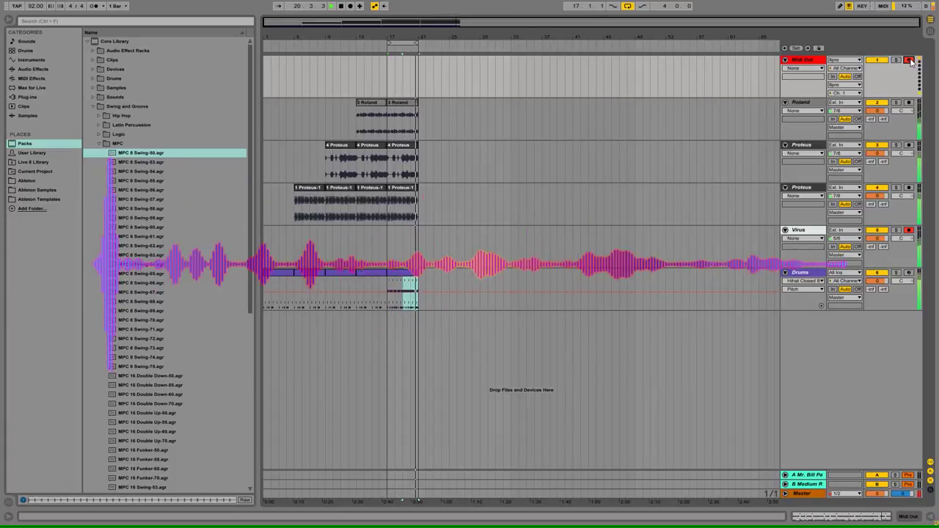
Step: Record a take on the Midi Out and Virus tracks from bar 17 and delete the recorded Virus clip
click(389, 251)
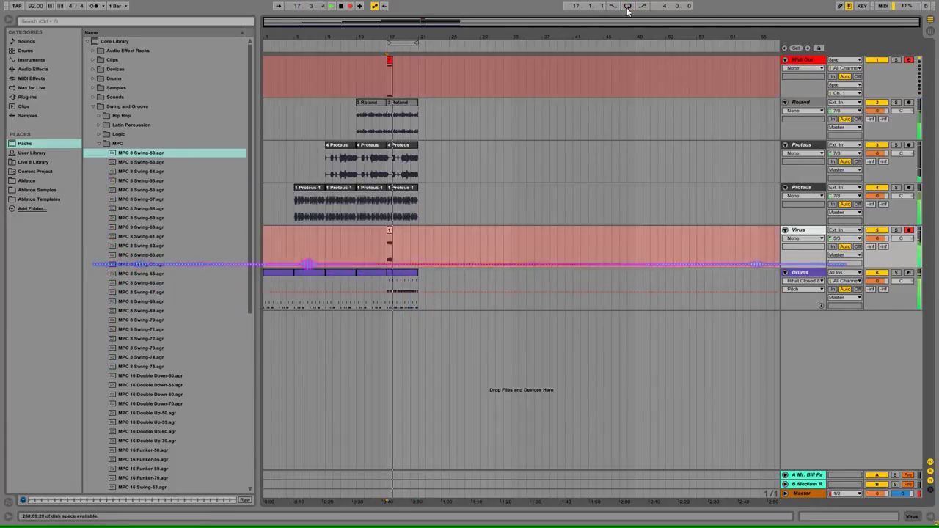
key(space)
double_click(401, 60)
double_click(403, 60)
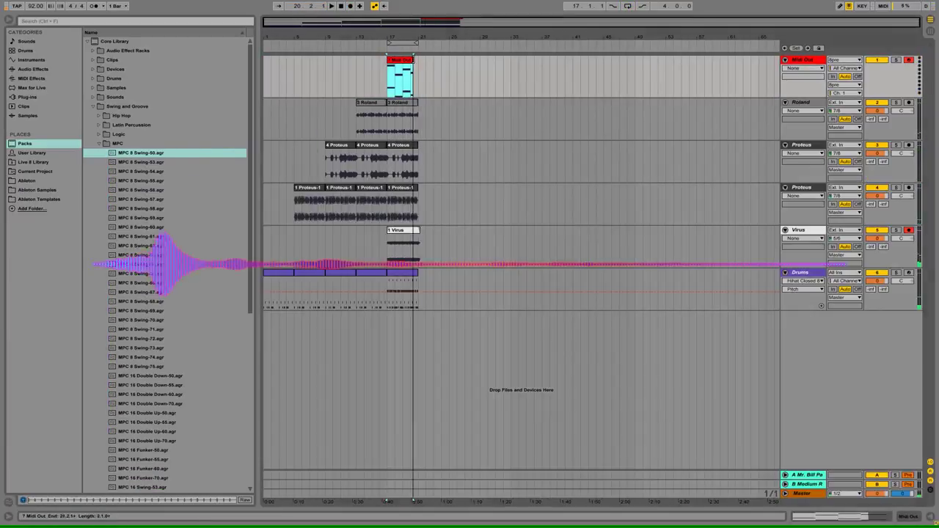
click(402, 230)
key(Delete)
Step: Duplicate the Midi Out clip at bar 17 three times in a row and disarm the Midi Out track
click(403, 60)
key(ctrl+d)
key(ctrl+d)
key(ctrl+d)
click(413, 61)
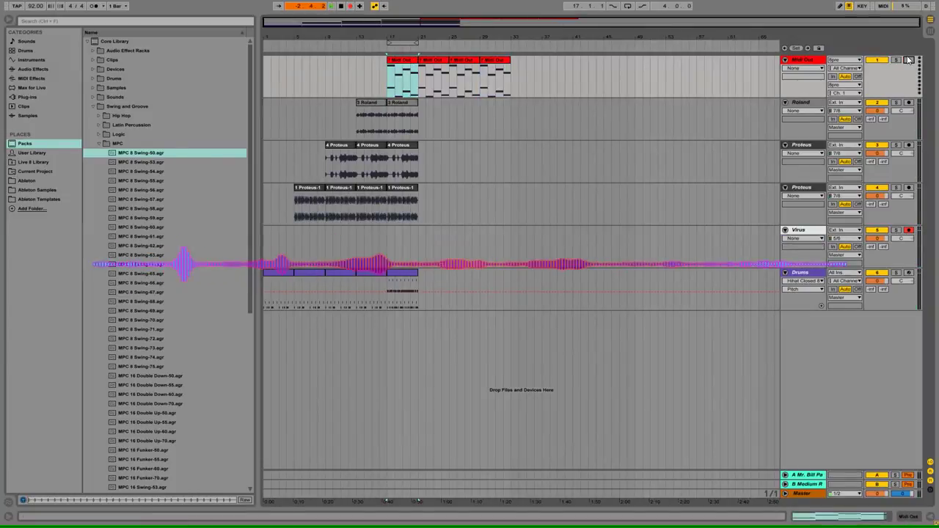
click(907, 60)
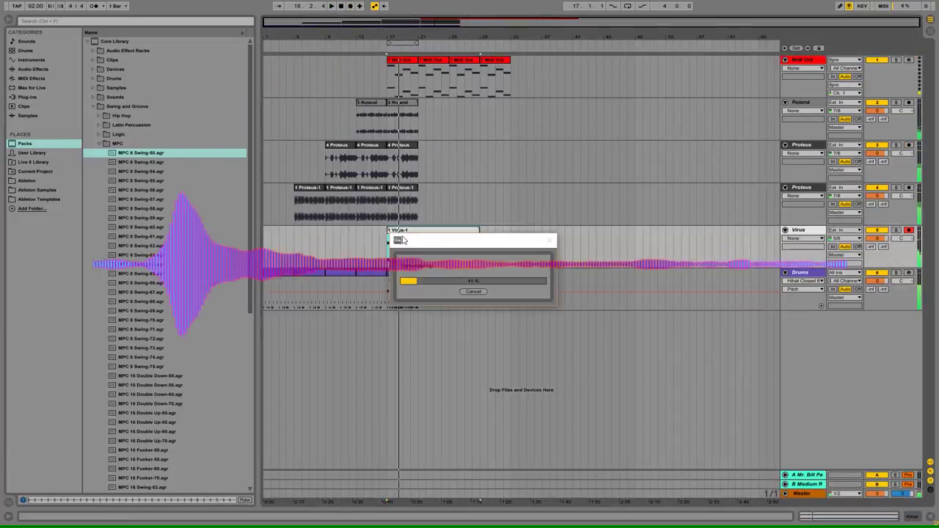
Step: Delete the Midi Out clips and remove the Midi Out track
drag(536, 79, 380, 79)
key(Delete)
click(806, 60)
key(Delete)
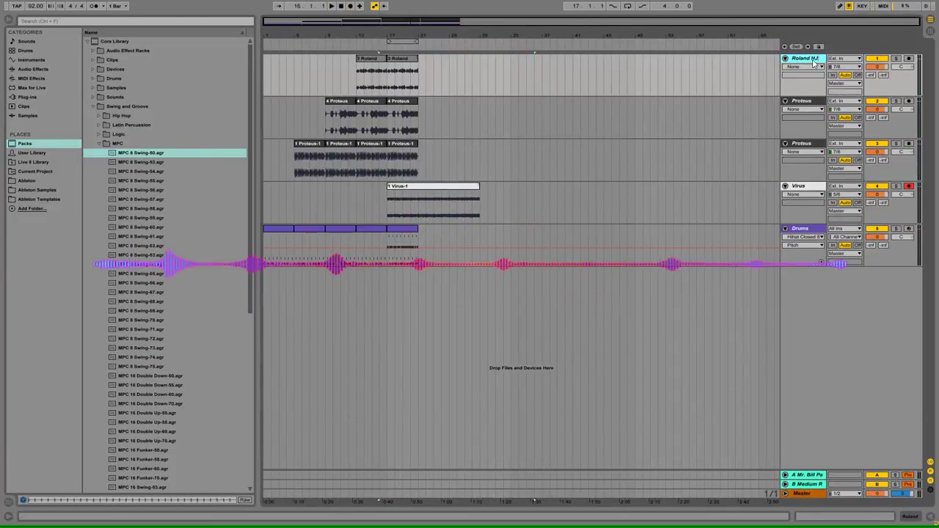
Step: Rename the tracks Roland Horns, Proteus Pans, Proteus Stabs, Virus Arp and 808 Drums
text(orn)
key(Tab)
key(Right)
text(Stab)
key(Tab)
text(us Stab)
key(shift+Tab)
text(Proteus Pan)
key(Tab)
key(Tab)
text(Virus Arp)
key(Tab)
text(808 Drums)
key(Return)
Step: Duplicate the arrangement time of the first four bars and copy the first Proteus Stabs clip back to bar 5
key(space)
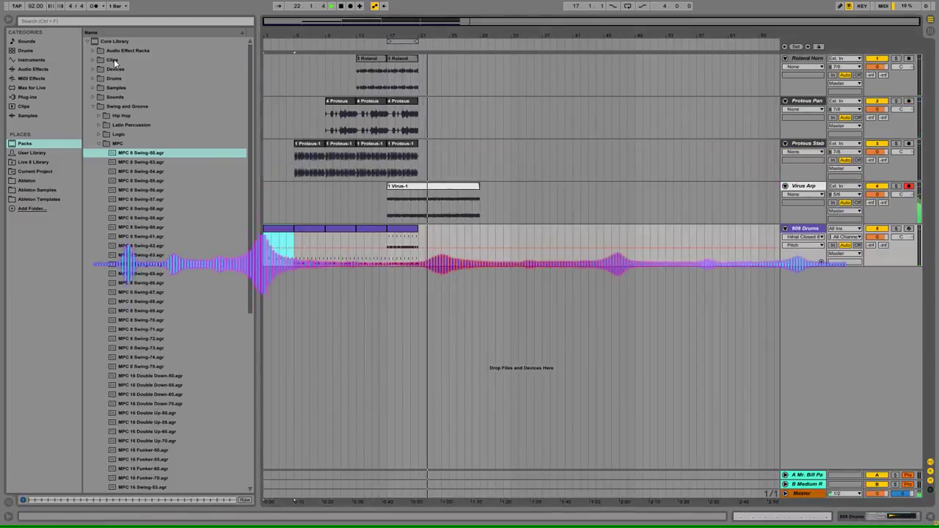
key(ctrl+shift+d)
drag(337, 144, 306, 144)
Step: Copy an early four-bar 808 Drums clip to bar 29
click(433, 229)
drag(324, 251, 264, 251)
click(309, 229)
click(483, 253)
key(ctrl+v)
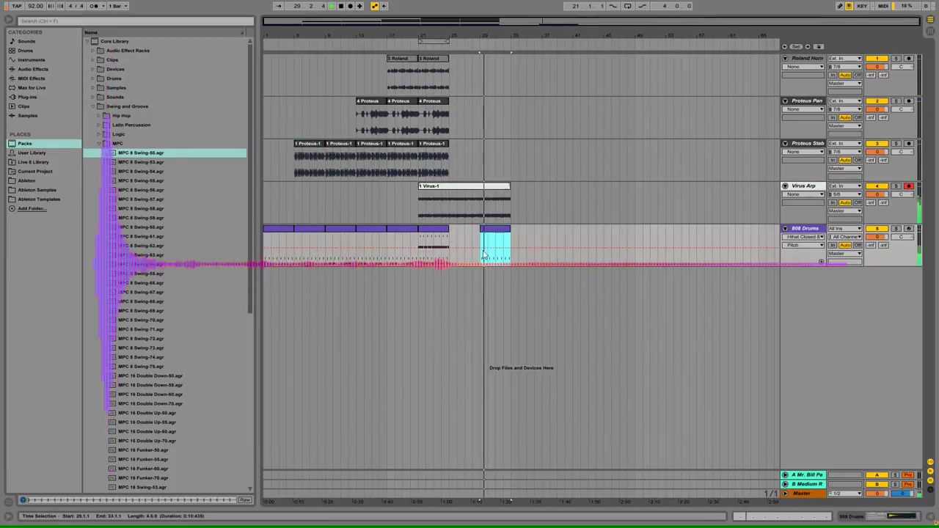
Step: Paste the 808 Drums clip at bar 33 and duplicate it three times after that
click(512, 252)
key(ctrl+v)
key(ctrl+d)
key(ctrl+d)
key(ctrl+d)
Step: Copy the Roland Horns, Proteus Pans and Proteus Stabs clips at bar 21 to bar 33
drag(446, 155, 420, 77)
click(512, 82)
key(ctrl+v)
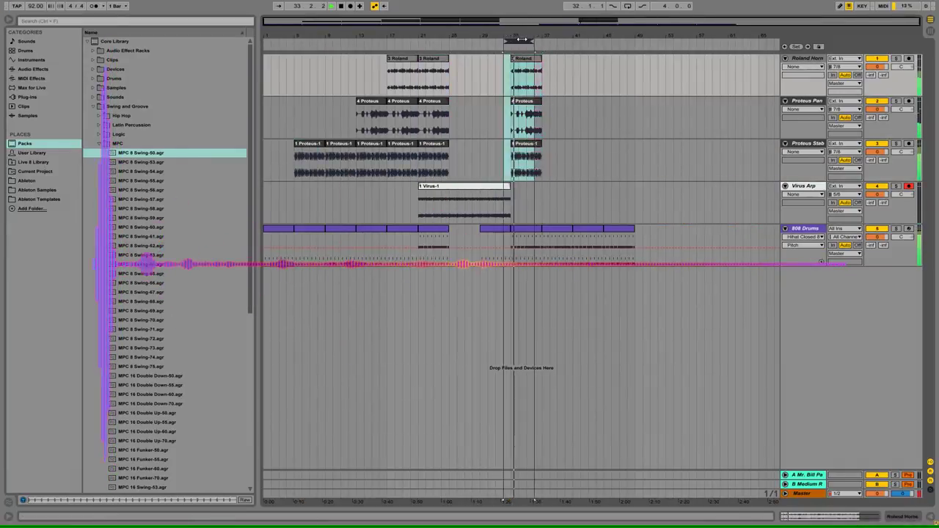
Step: Add a MIDI track for Massive and record a bass part on it over the eight-bar loop from bar 33
key(space)
key(ctrl+shift+t)
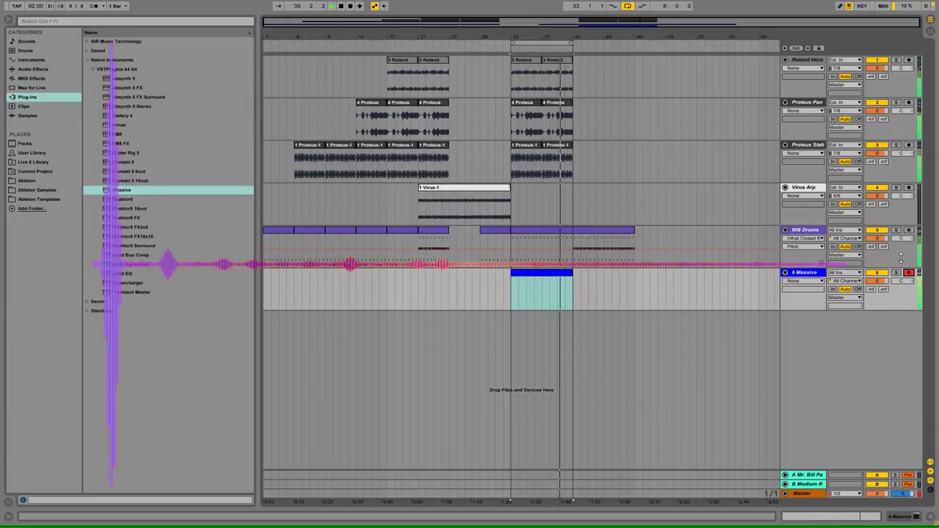
key(F9)
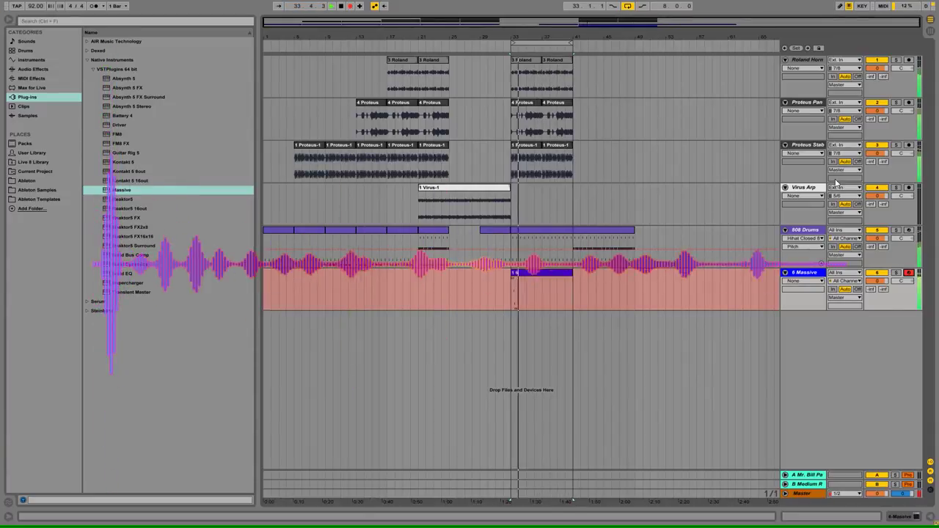
key(space)
Step: Open the recorded Massive clip's notes and quantize all of them
drag(512, 293, 542, 294)
double_click(530, 273)
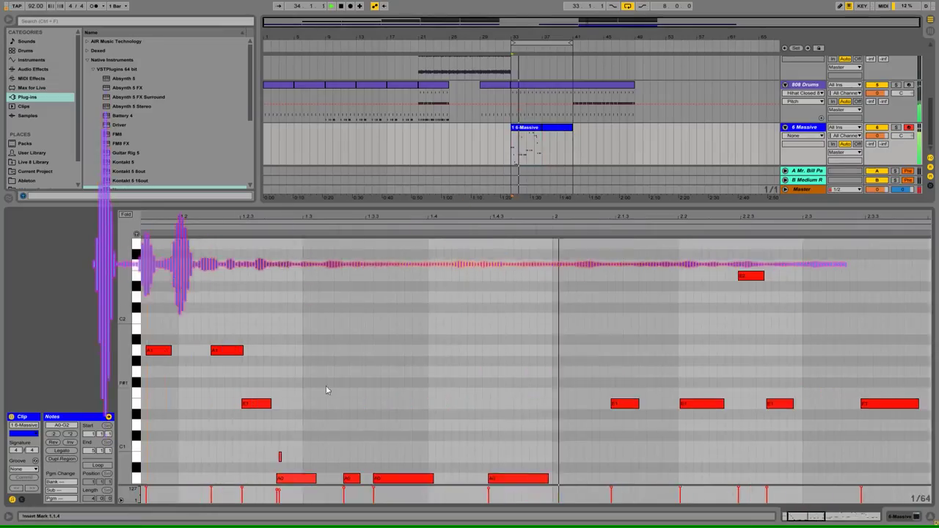
scroll(290, 293, down, 2)
click(148, 294)
key(space)
key(ctrl+a)
key(ctrl+u)
Step: Correct the early Massive bass notes by adjusting their position, length and octave
drag(290, 217, 322, 253)
drag(371, 415, 350, 415)
drag(323, 217, 310, 246)
drag(240, 436, 343, 404)
double_click(251, 436)
key(shift+Up)
mouse_move(263, 310)
mouse_down()
mouse_move(274, 312)
mouse_move(252, 311)
mouse_up()
drag(358, 311, 338, 312)
Step: Raise the velocity of all notes in the Massive clip
drag(338, 217, 439, 217)
key(ctrl+a)
drag(270, 489, 271, 477)
scroll(582, 266, up, 3)
Step: Adjust the timing of a single high note near the end of the Massive bass phrase
drag(582, 217, 403, 192)
drag(829, 217, 782, 253)
drag(782, 217, 704, 219)
drag(676, 329, 662, 329)
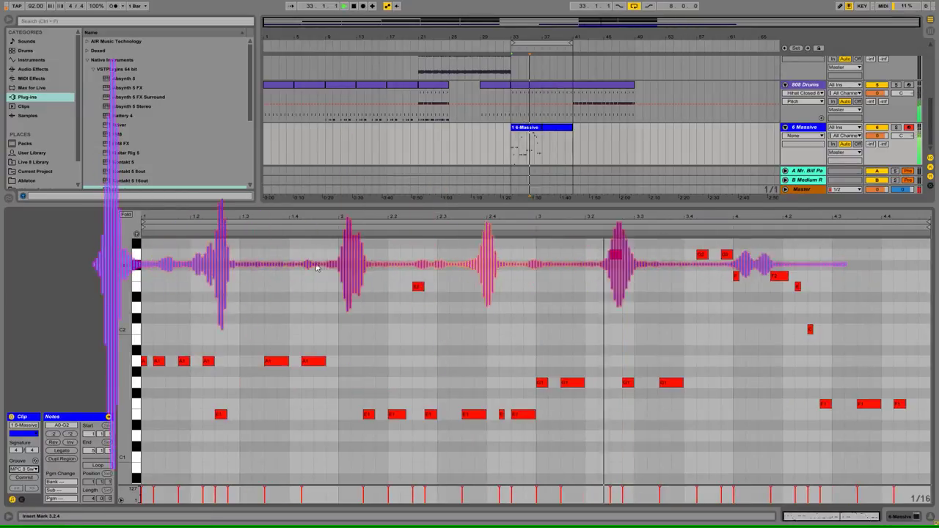
Step: Trim the Massive clip to four bars ending at bar 37, duplicate it and hide the clip view
scroll(178, 394, down, 1)
scroll(178, 394, up, 3)
drag(571, 128, 541, 128)
key(ctrl+d)
click(929, 517)
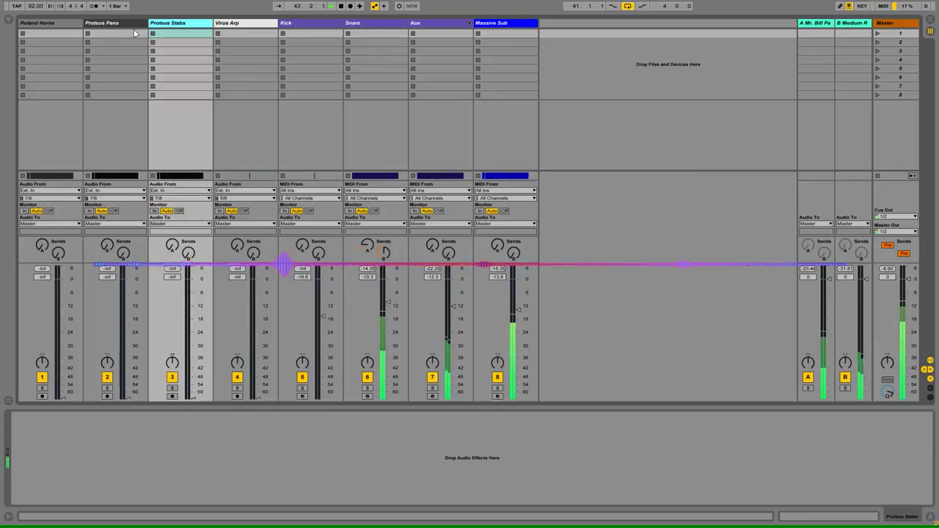
Step: Set the track volumes to -10.0 dB for Virus Arp, -11.0 for Proteus Stabs, -8.5 for Roland Horns and -9.0 for Proteus Pans
drag(258, 398, 237, 281)
drag(192, 398, 192, 304)
drag(63, 398, 63, 299)
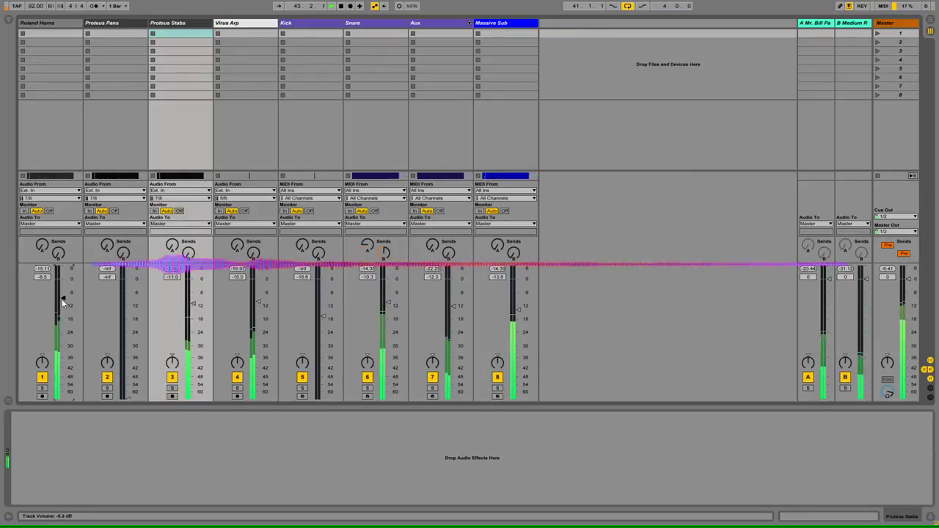
drag(127, 398, 128, 298)
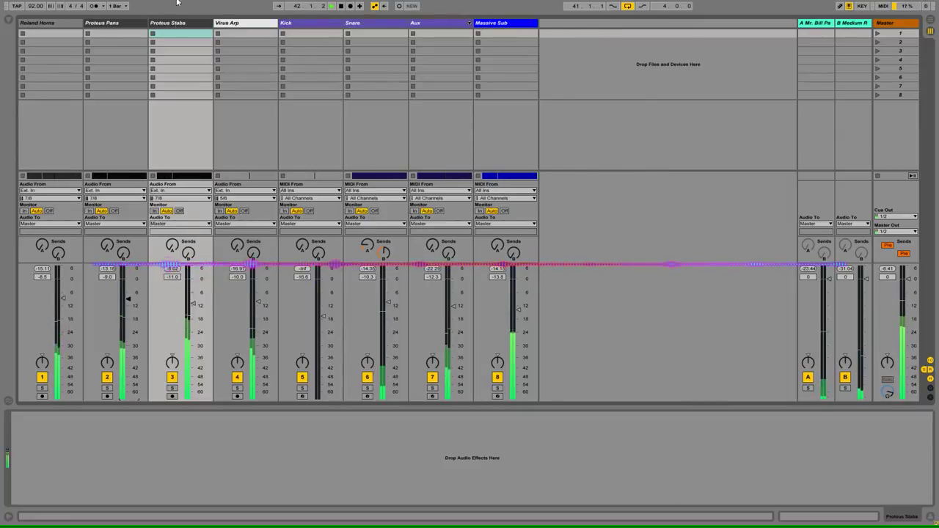
Step: Save the set, stop playback in the Arrangement View and leave full-screen mode
key(ctrl+s)
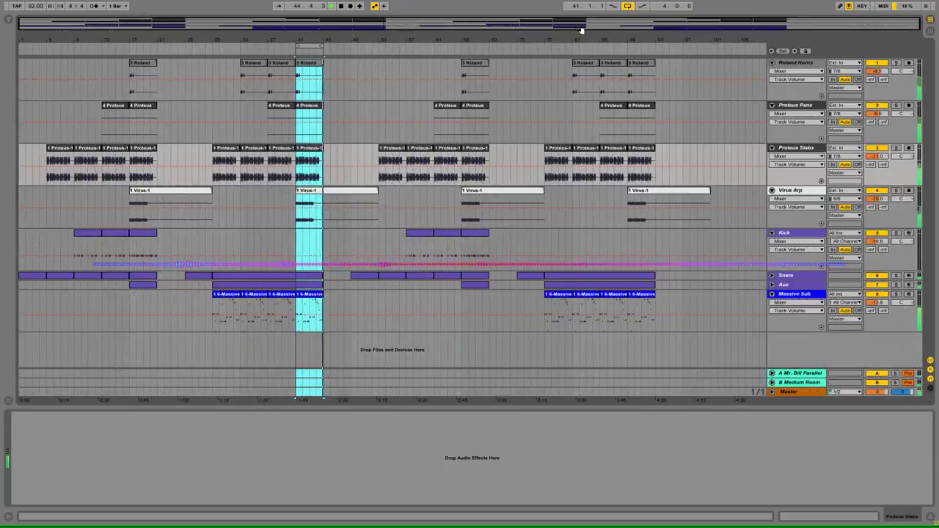
key(Tab)
click(341, 6)
key(F11)
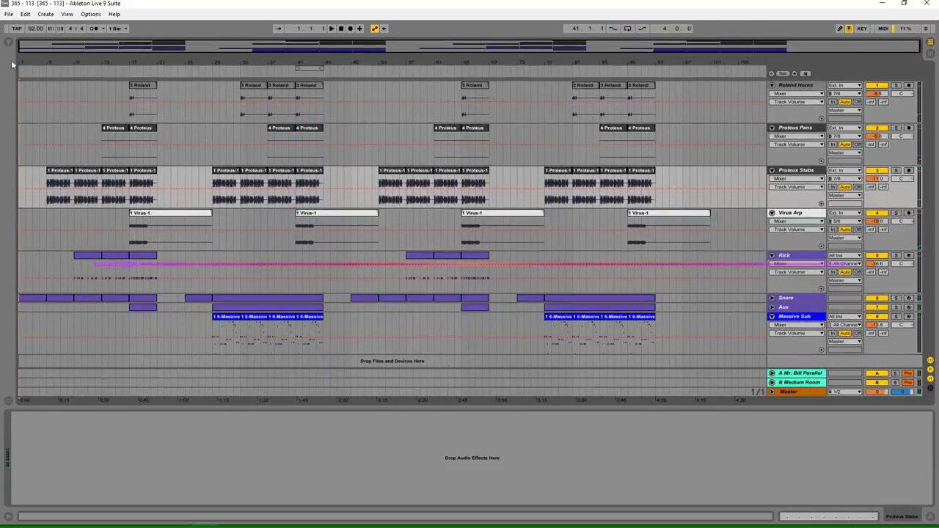